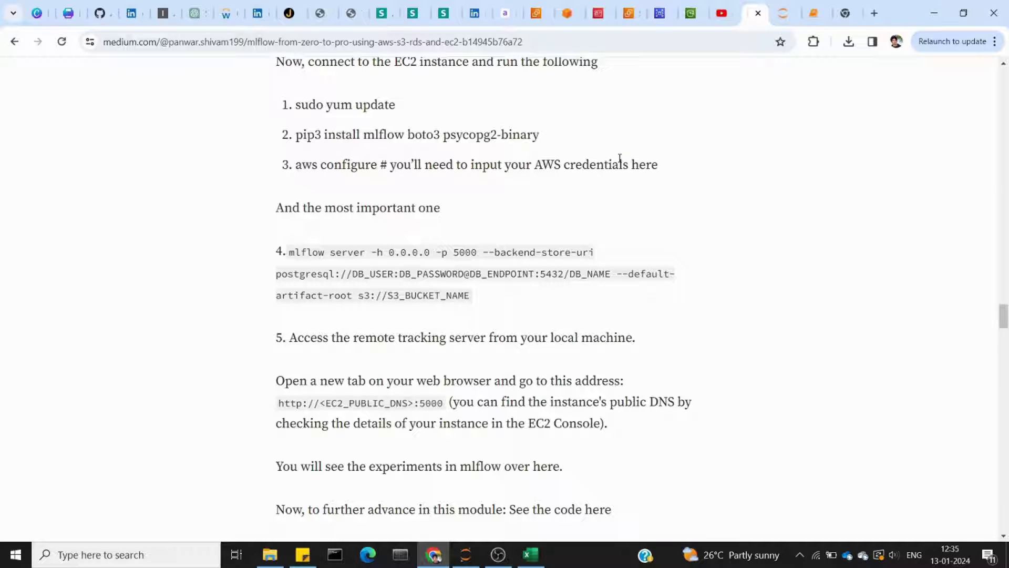
{"action": "scroll", "coordinate": [628, 356], "scroll_direction": "up", "scroll_amount": 2}
{"action": "scroll", "coordinate": [628, 356], "scroll_direction": "up", "scroll_amount": 4}
{"action": "scroll", "coordinate": [627, 356], "scroll_direction": "up", "scroll_amount": 3}
{"action": "scroll", "coordinate": [629, 357], "scroll_direction": "up", "scroll_amount": 2}
{"action": "scroll", "coordinate": [628, 356], "scroll_direction": "up", "scroll_amount": 1}
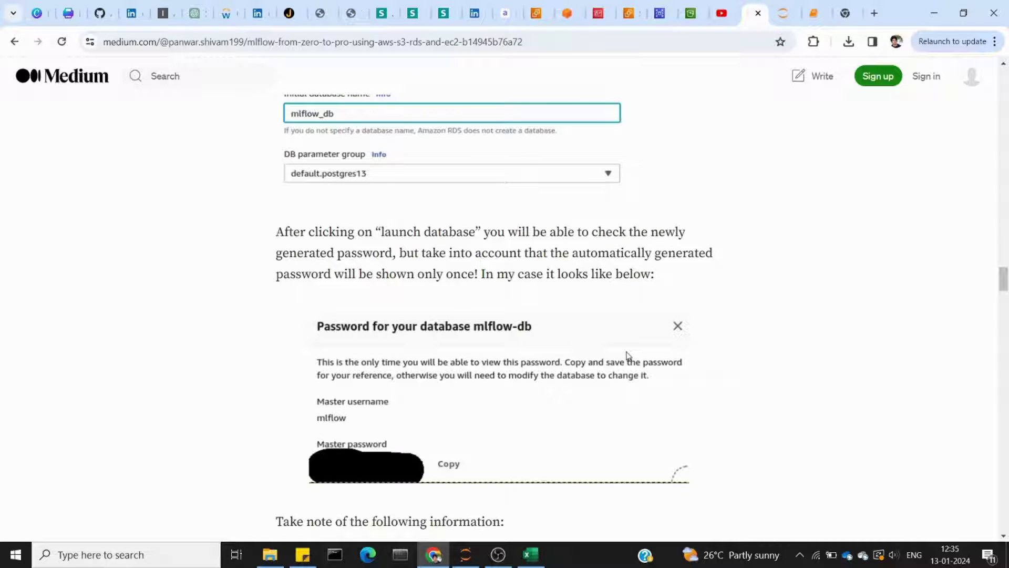
{"action": "scroll", "coordinate": [628, 357], "scroll_direction": "down", "scroll_amount": 2}
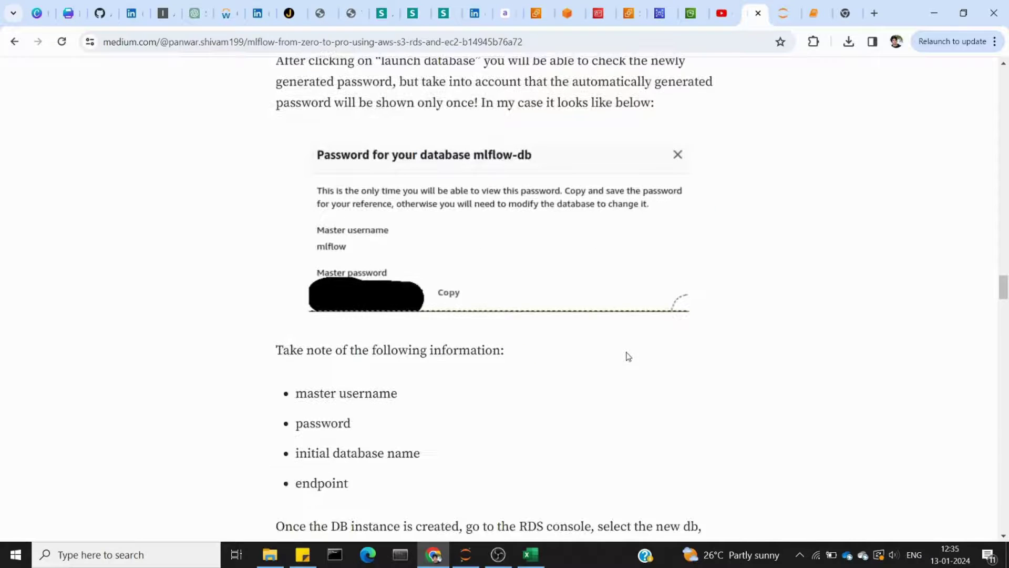
- Switch to the Amazon RDS tab showing the available PostgreSQL database mlflowdb
{"action": "left_click", "coordinate": [654, 13]}
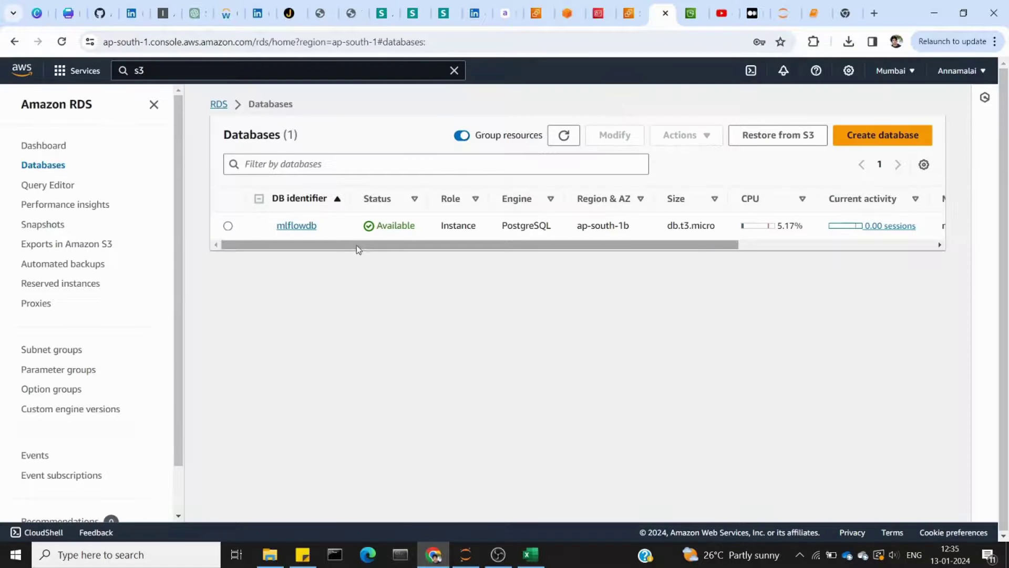
- Switch to the S3 tab listing the mlops-tut-anna bucket objects
{"action": "left_click", "coordinate": [692, 13]}
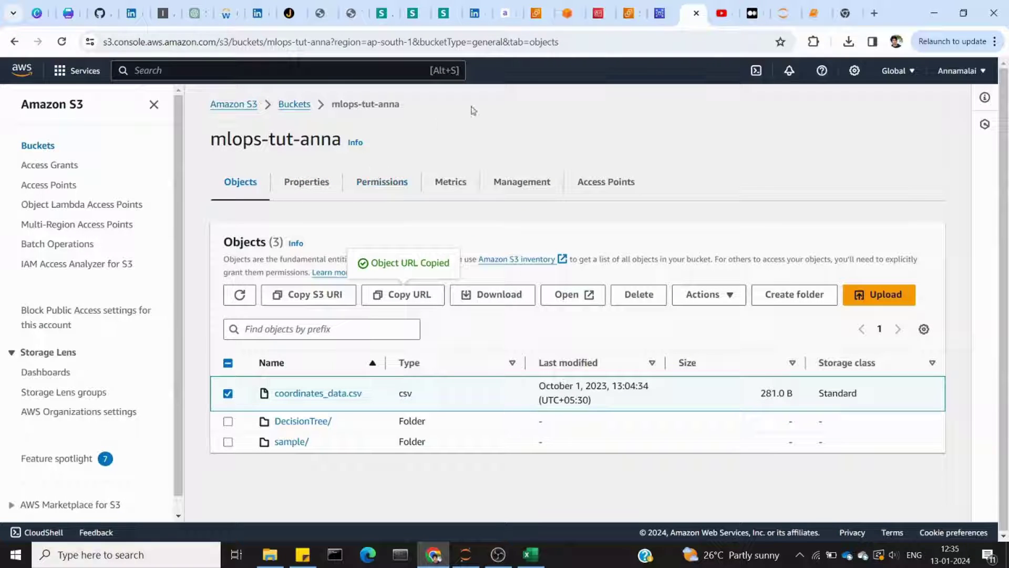
- Delete the mlflow.sklearn.log_model line from the notebook's training code
{"action": "left_click", "coordinate": [813, 13]}
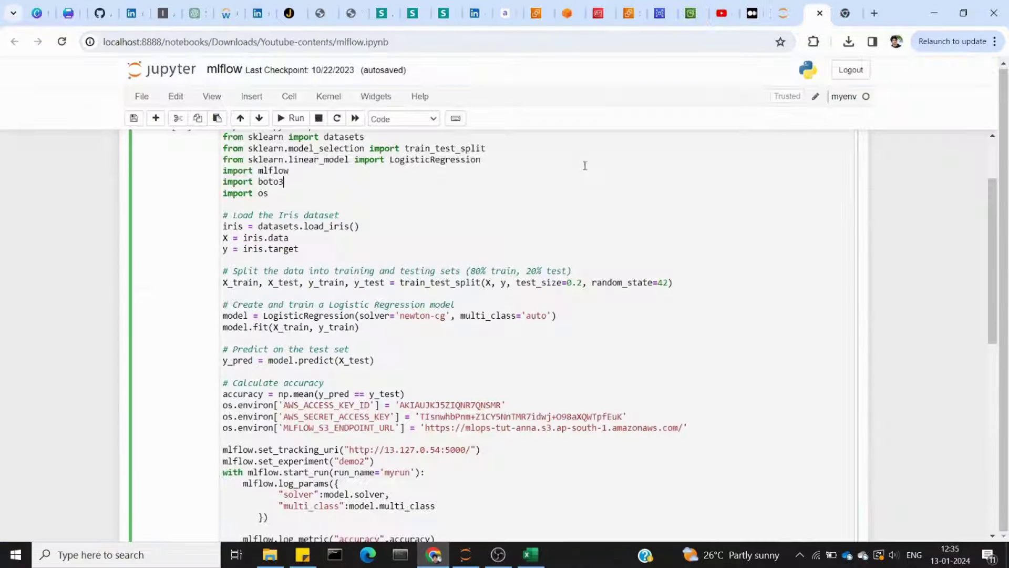
{"action": "scroll", "coordinate": [303, 308], "scroll_direction": "up", "scroll_amount": 1}
{"action": "scroll", "coordinate": [303, 308], "scroll_direction": "up", "scroll_amount": 1}
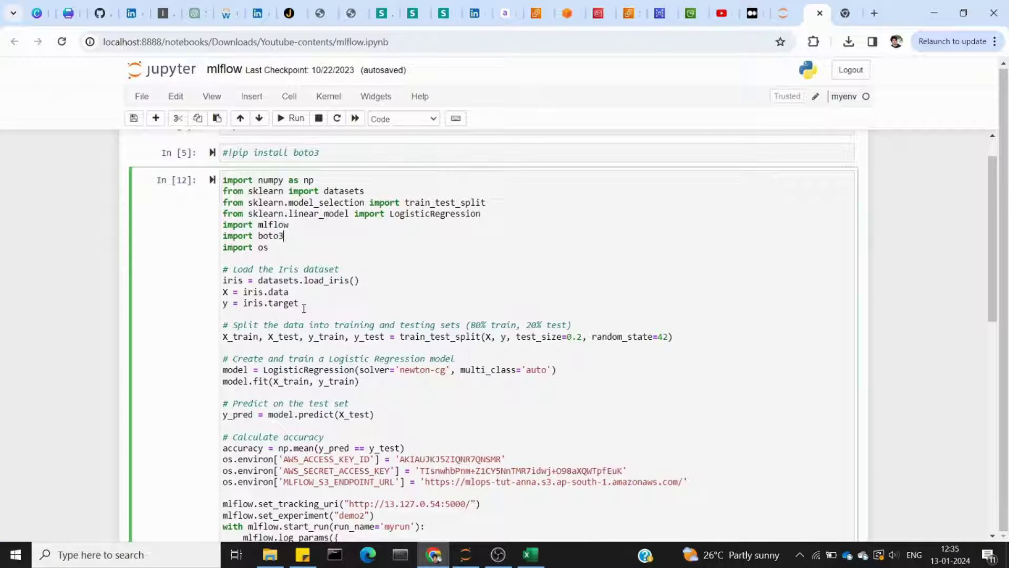
{"action": "scroll", "coordinate": [613, 347], "scroll_direction": "down", "scroll_amount": 4}
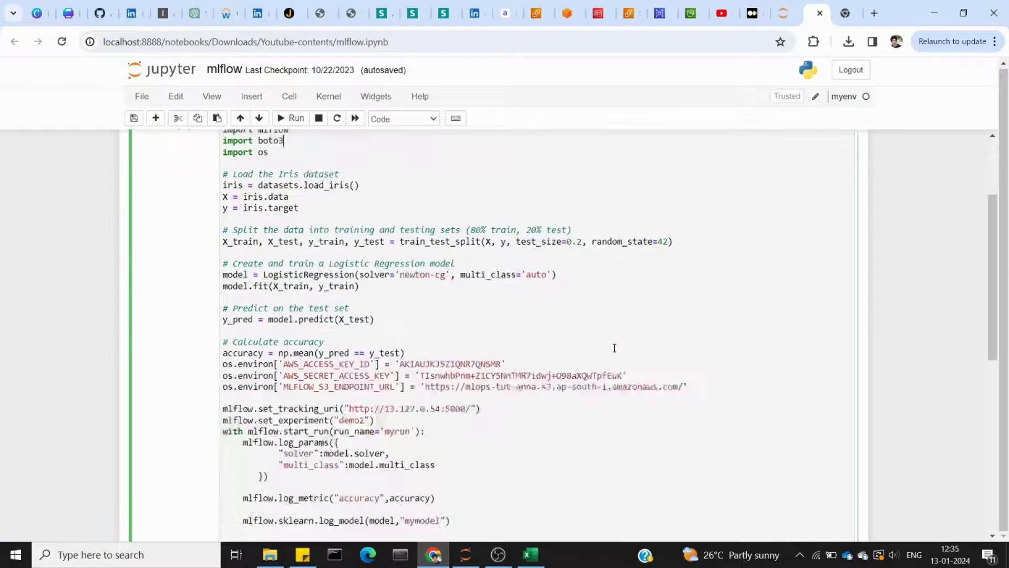
{"action": "scroll", "coordinate": [613, 348], "scroll_direction": "down", "scroll_amount": 1}
{"action": "scroll", "coordinate": [465, 383], "scroll_direction": "down", "scroll_amount": 5}
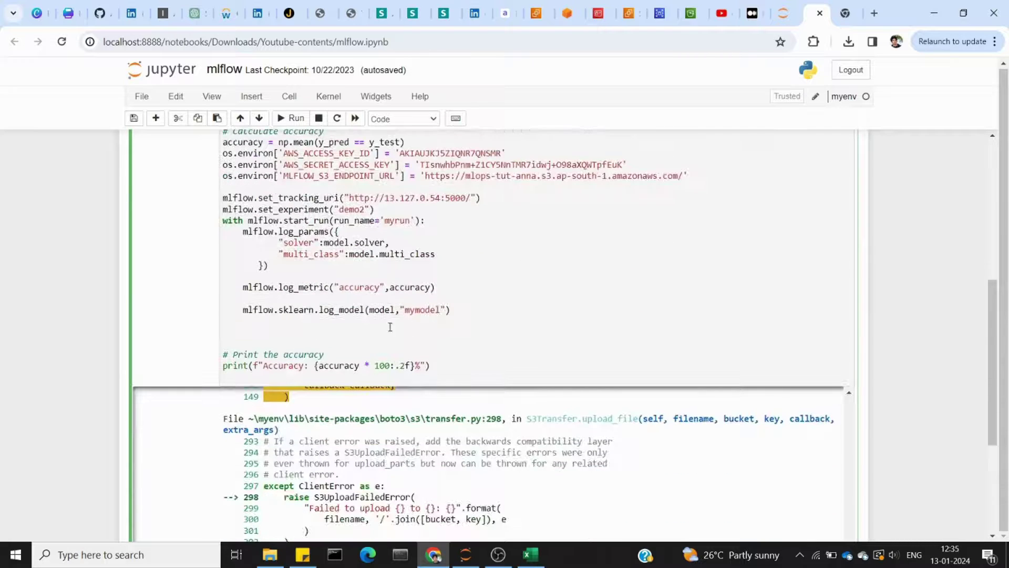
{"action": "left_click_drag", "start_coordinate": [244, 310], "coordinate": [479, 309]}
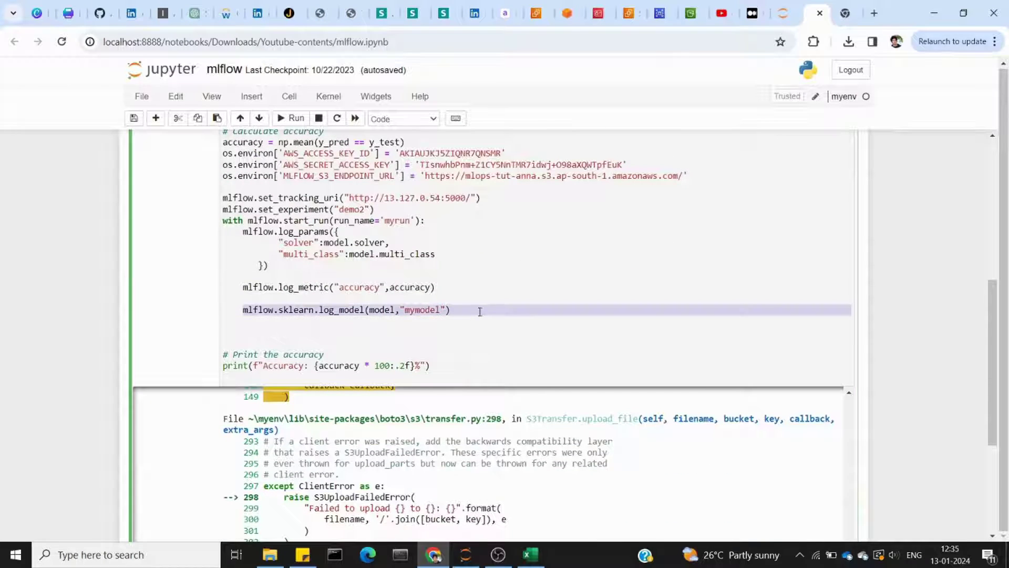
{"action": "key", "text": "BackSpace"}
{"action": "key", "text": "BackSpace"}
{"action": "key", "text": "BackSpace"}
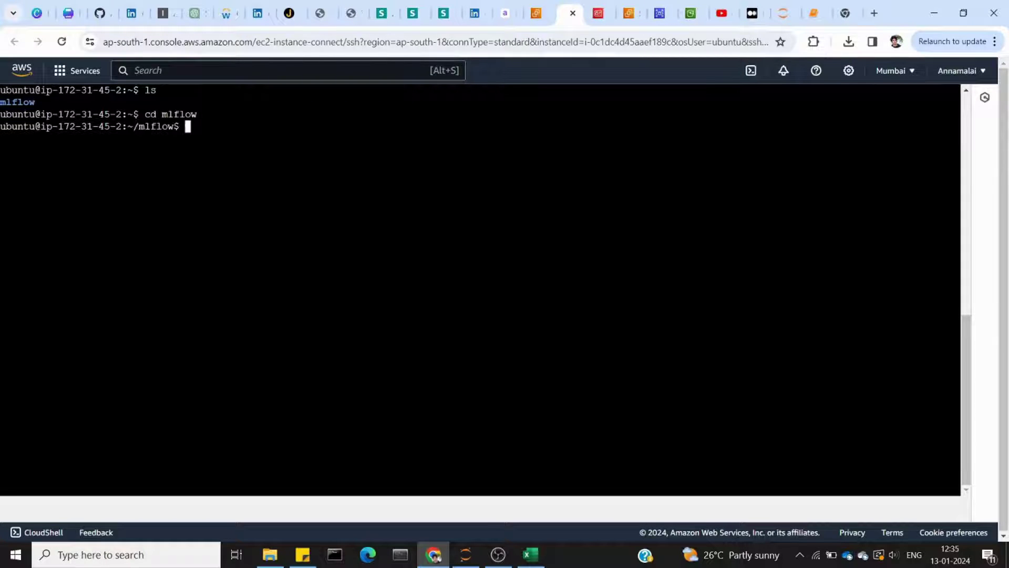
{"action": "type", "text": "ls"}
- Source mlflow/env/bin/activate and run pip list, showing mlflow 2.7.1 installed
{"action": "key", "text": "Return"}
{"action": "type", "text": "cd env"}
{"action": "key", "text": "Return"}
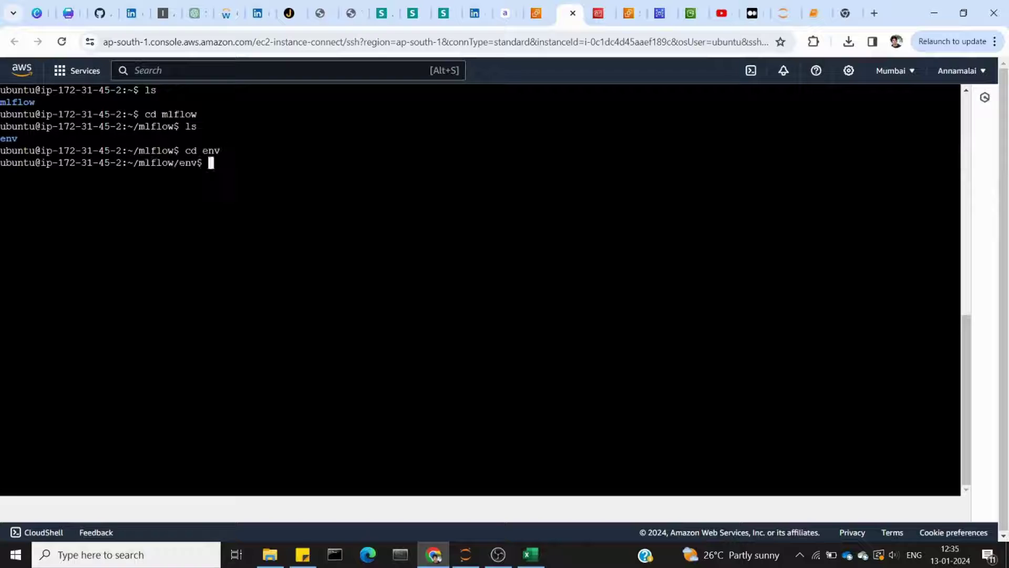
{"action": "type", "text": "cd bin"}
{"action": "key", "text": "Return"}
{"action": "type", "text": "source activate"}
{"action": "key", "text": "Return"}
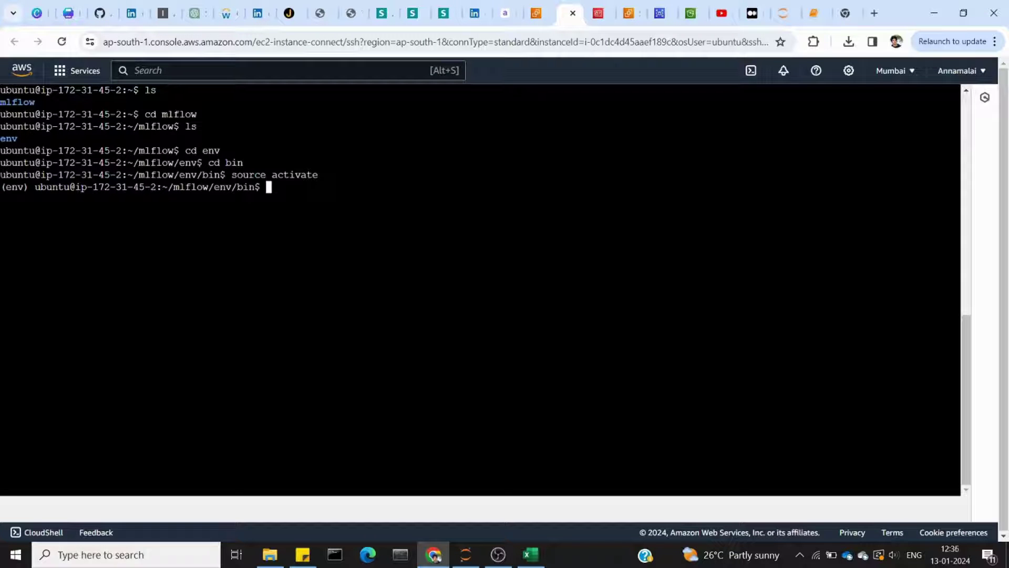
{"action": "type", "text": "pip list"}
{"action": "key", "text": "Return"}
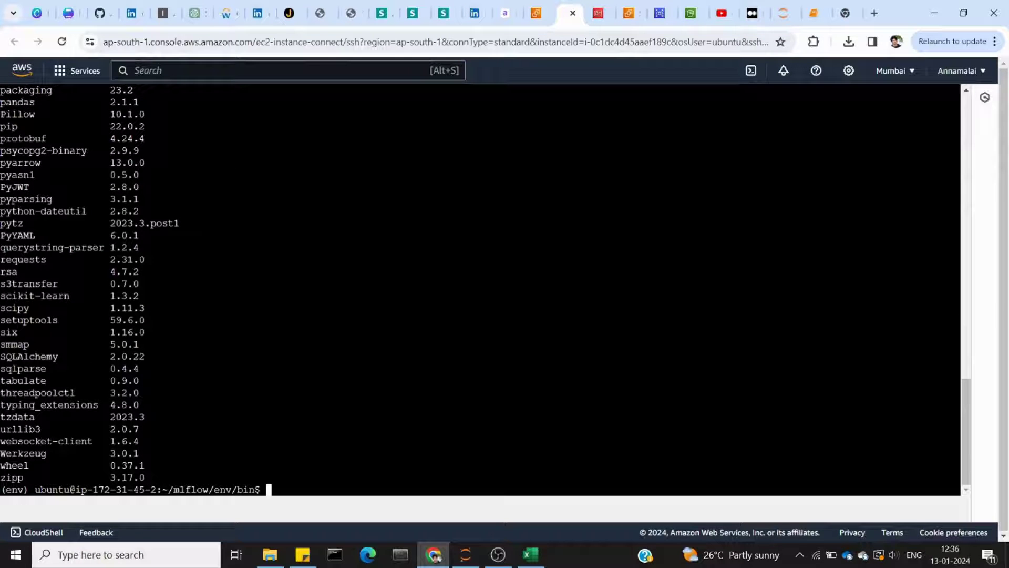
{"action": "scroll", "coordinate": [482, 292], "scroll_direction": "up", "scroll_amount": 3}
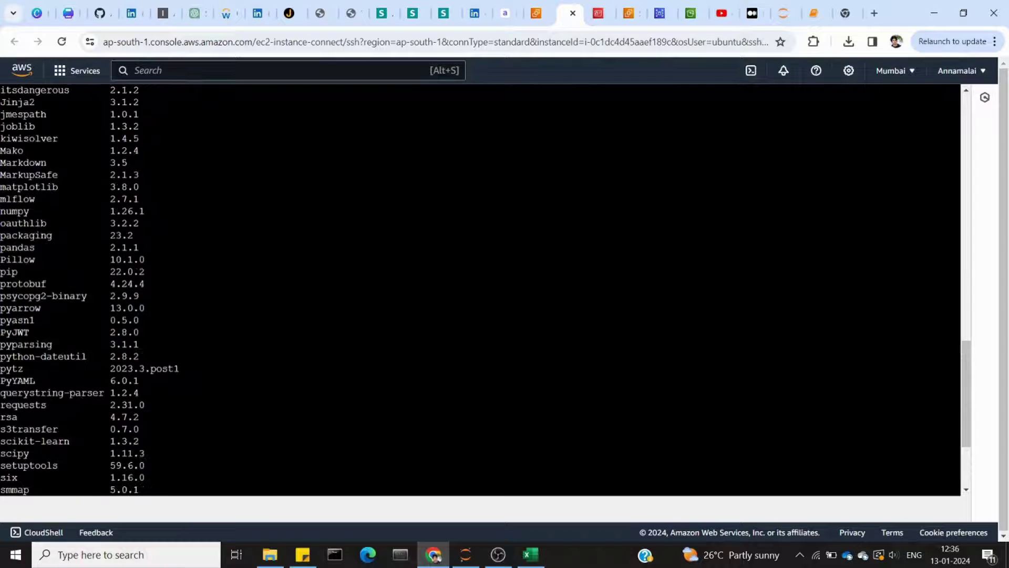
{"action": "scroll", "coordinate": [481, 292], "scroll_direction": "up", "scroll_amount": 3}
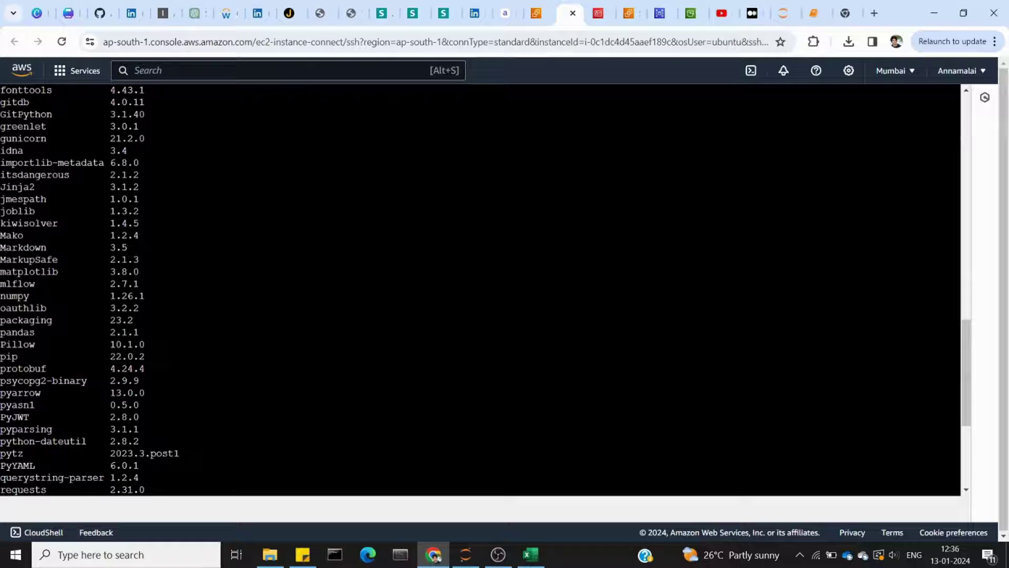
{"action": "scroll", "coordinate": [482, 292], "scroll_direction": "up", "scroll_amount": 3}
{"action": "scroll", "coordinate": [482, 292], "scroll_direction": "up", "scroll_amount": 3}
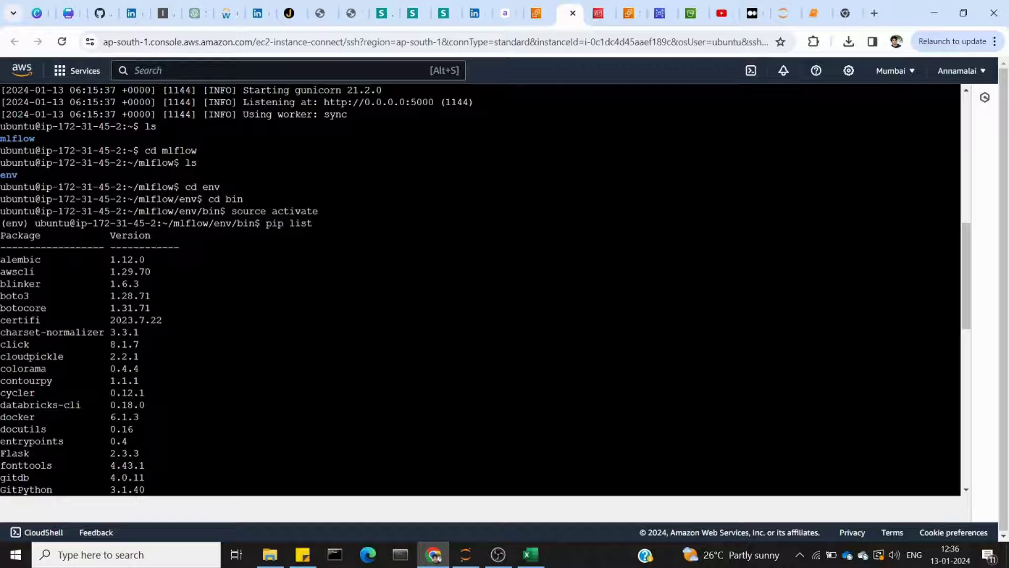
{"action": "scroll", "coordinate": [481, 291], "scroll_direction": "down", "scroll_amount": 6}
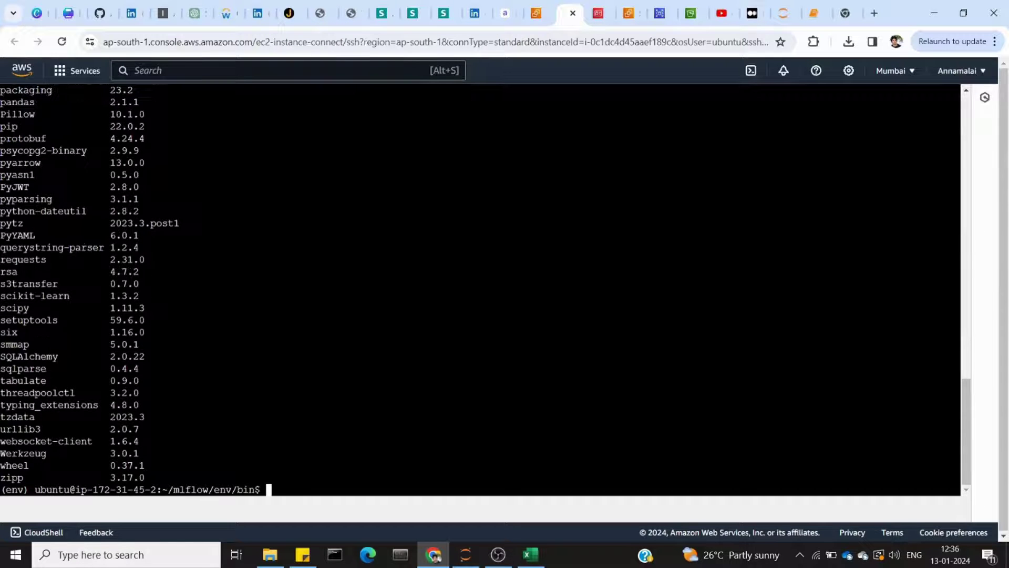
- Copy the saved mlflow server command from Sticky Notes
{"action": "left_click", "coordinate": [302, 554]}
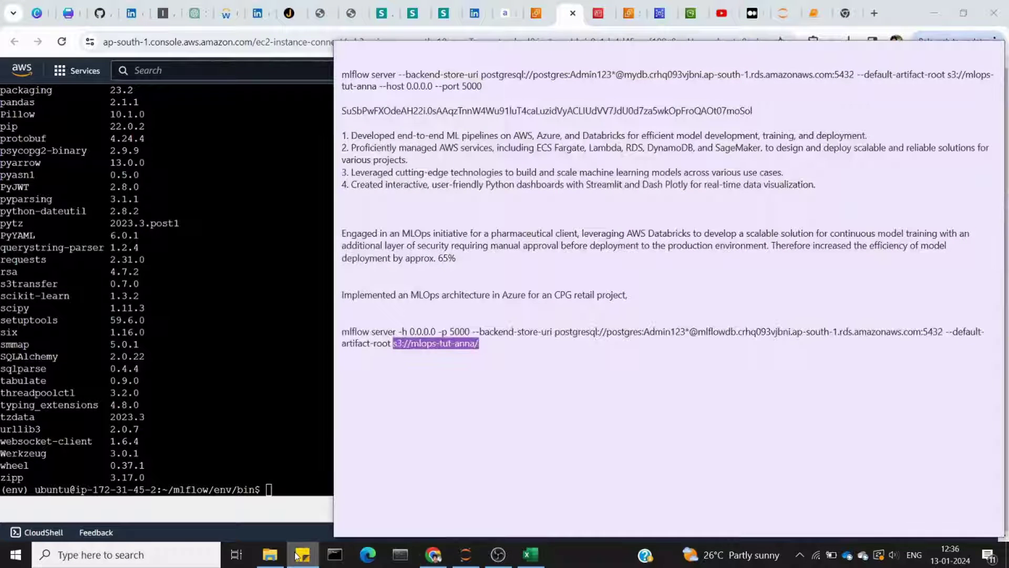
{"action": "left_click", "coordinate": [523, 407]}
{"action": "left_click_drag", "start_coordinate": [486, 348], "coordinate": [341, 333]}
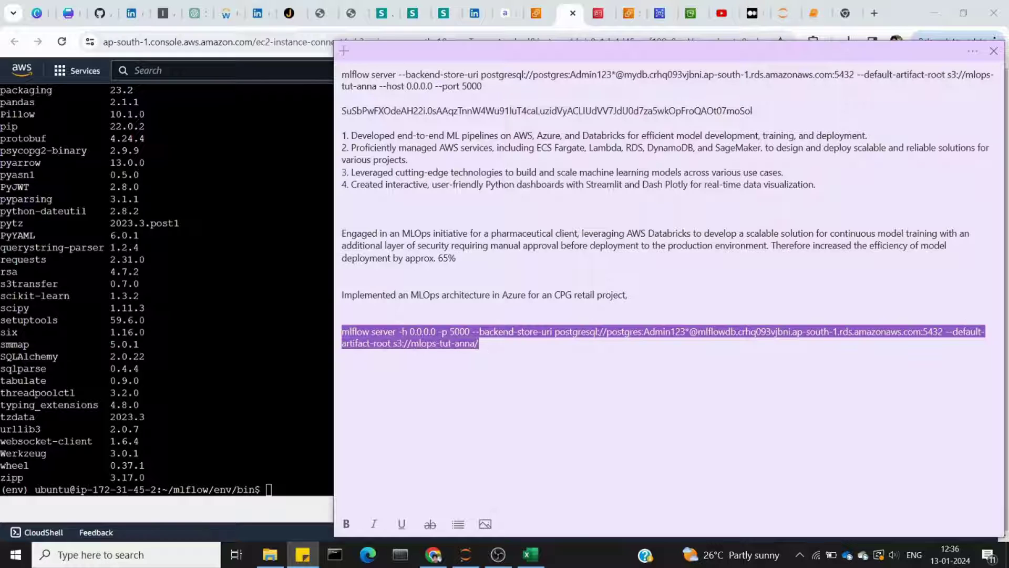
- Paste and run the mlflow server command in the terminal, serving on port 5000
{"action": "left_click", "coordinate": [302, 555]}
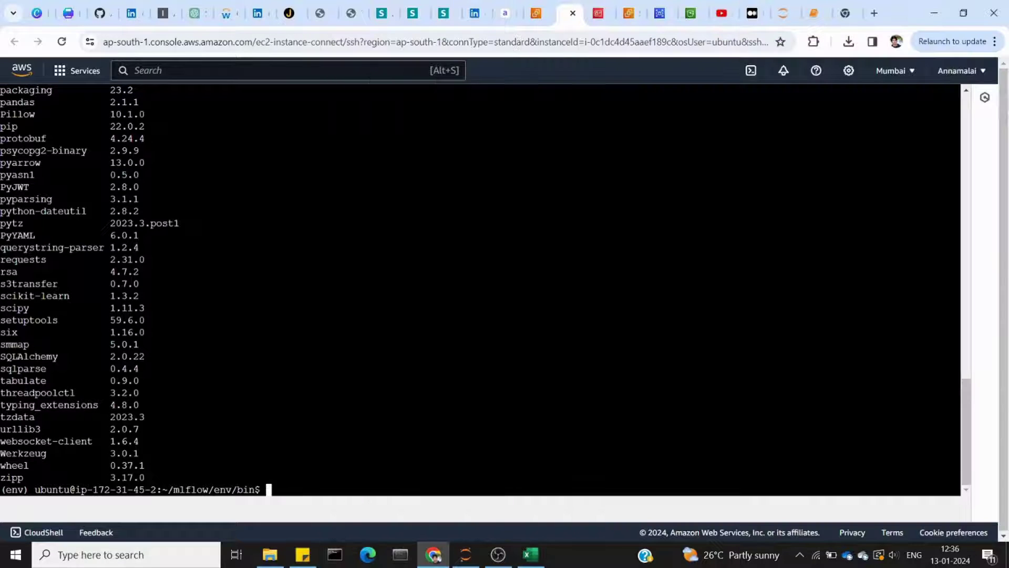
{"action": "right_click", "coordinate": [277, 489]}
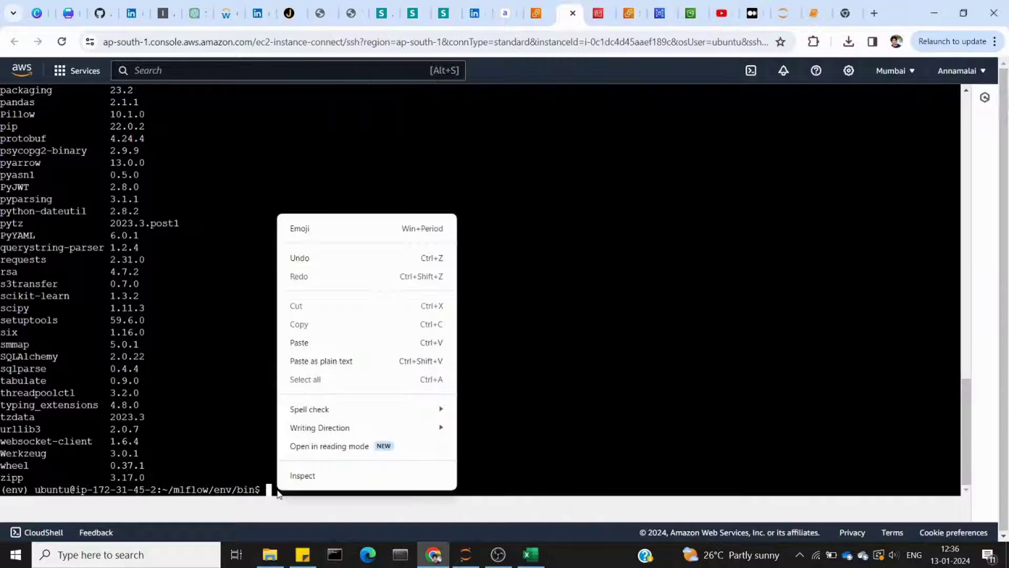
{"action": "left_click", "coordinate": [300, 342]}
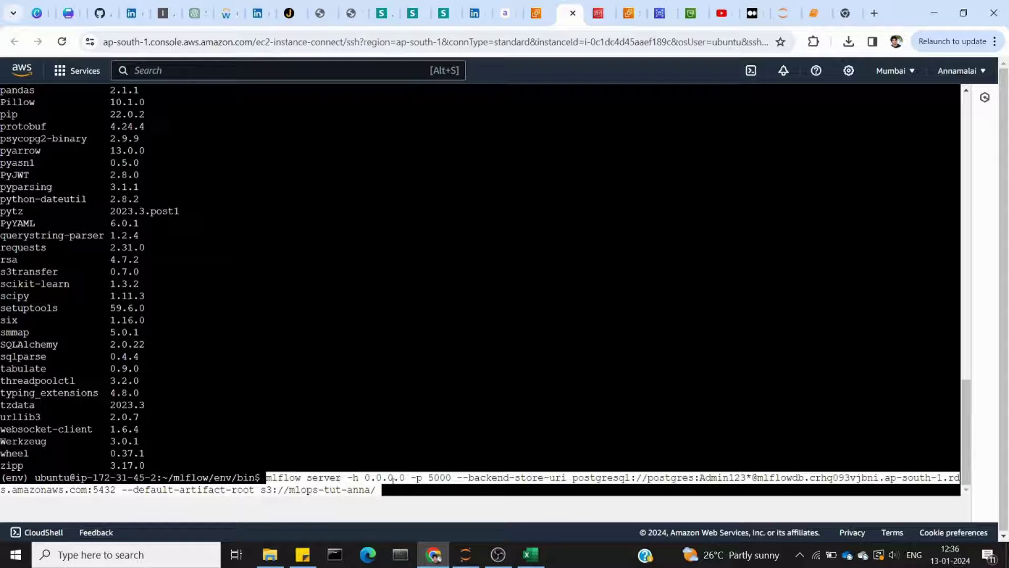
{"action": "key", "text": "Return"}
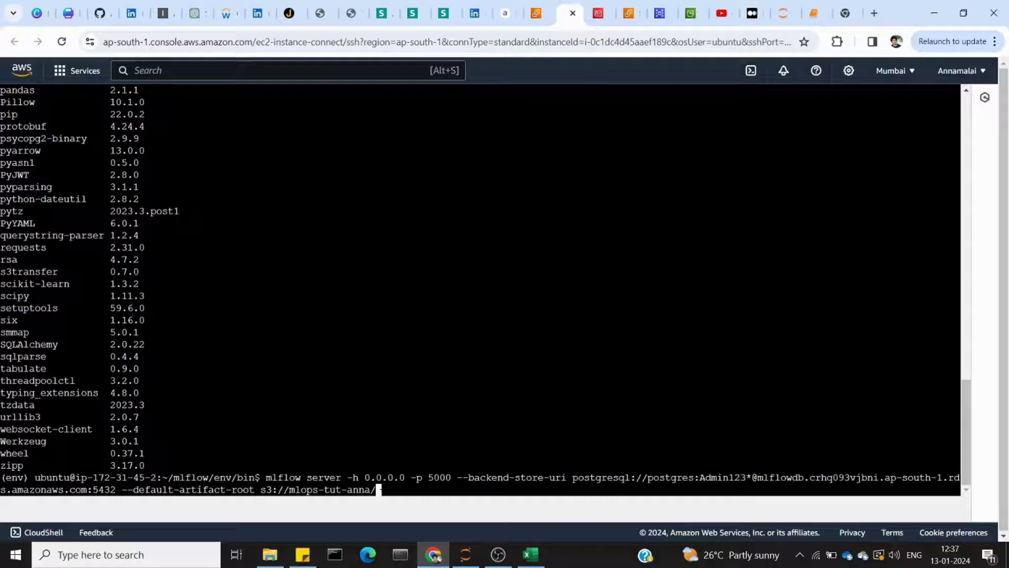
{"action": "key", "text": "Return"}
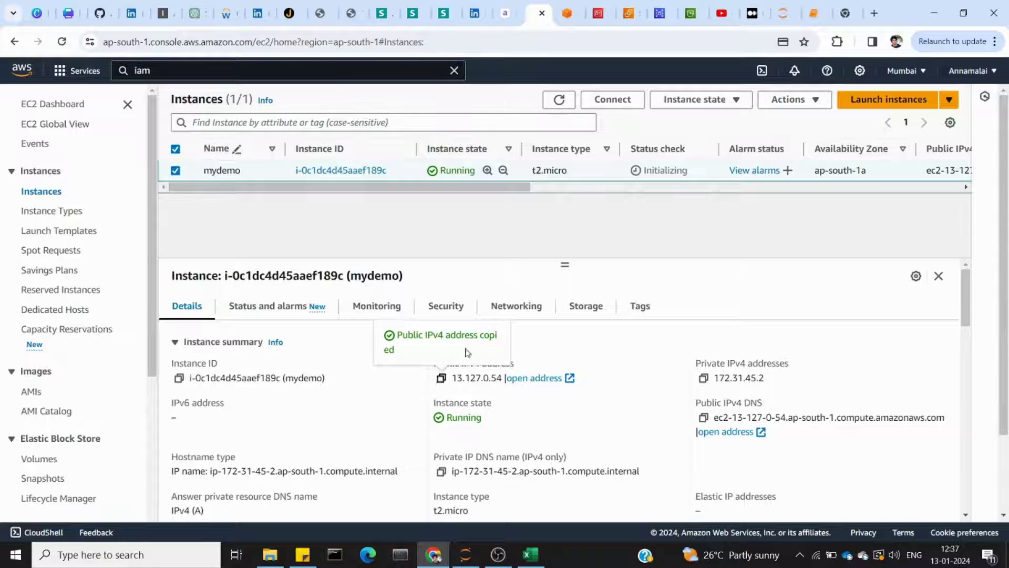
- Load 13.127.0.54:5000 in the blank tab to reach the MLflow UI
{"action": "left_click", "coordinate": [838, 12]}
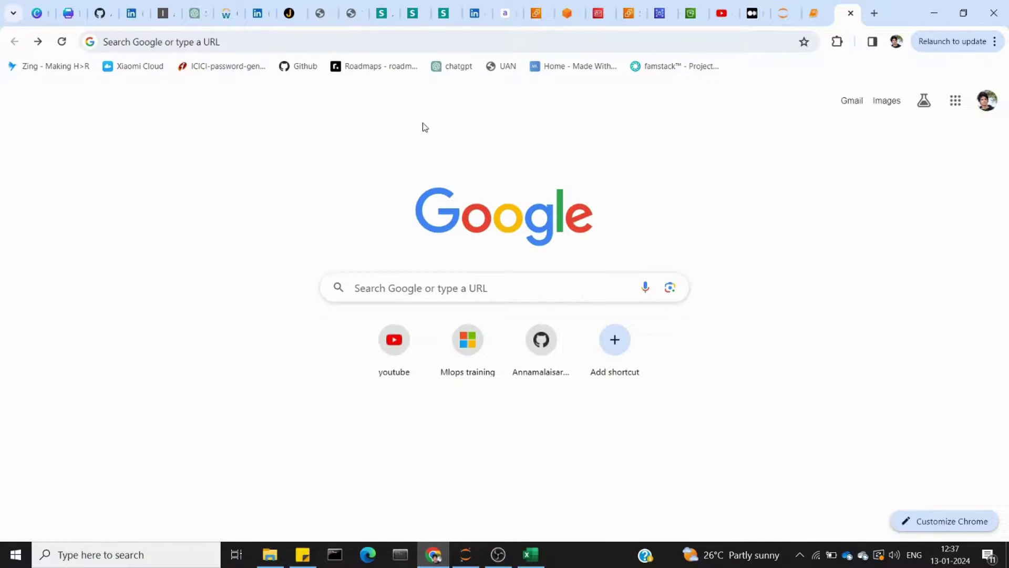
{"action": "left_click", "coordinate": [352, 44]}
{"action": "type", "text": "13.127.0.54"}
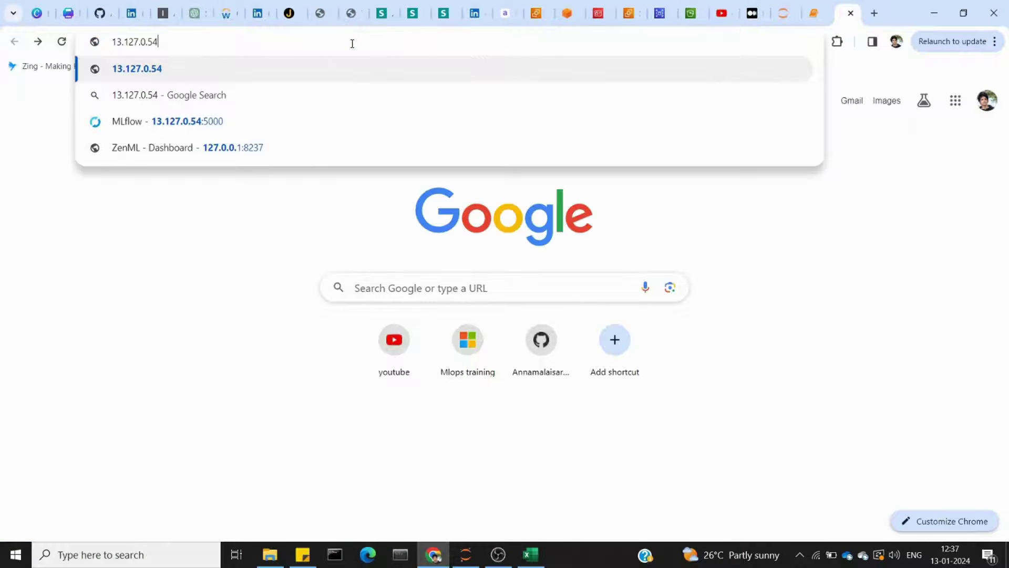
{"action": "type", "text": ":"}
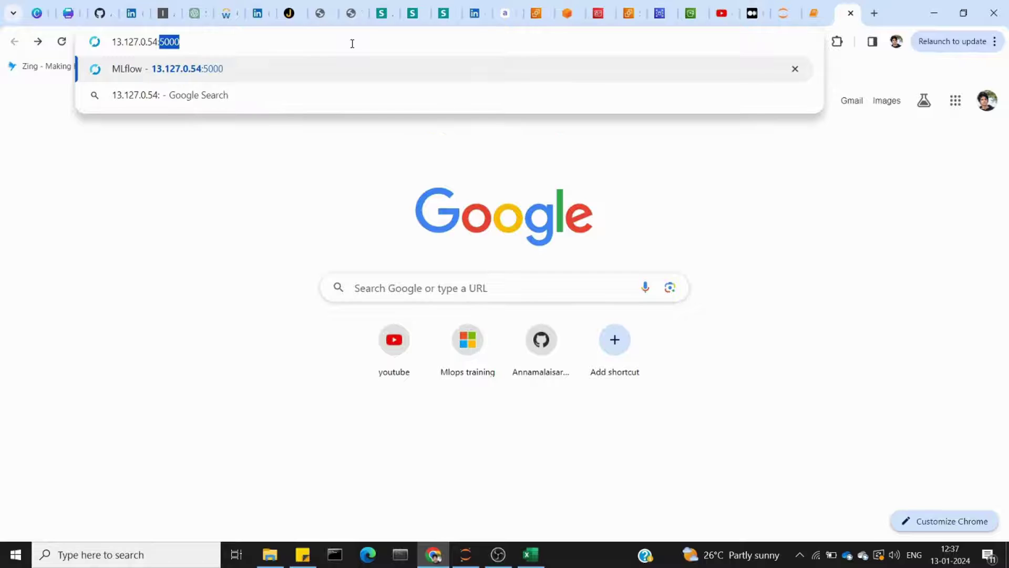
{"action": "type", "text": "5000"}
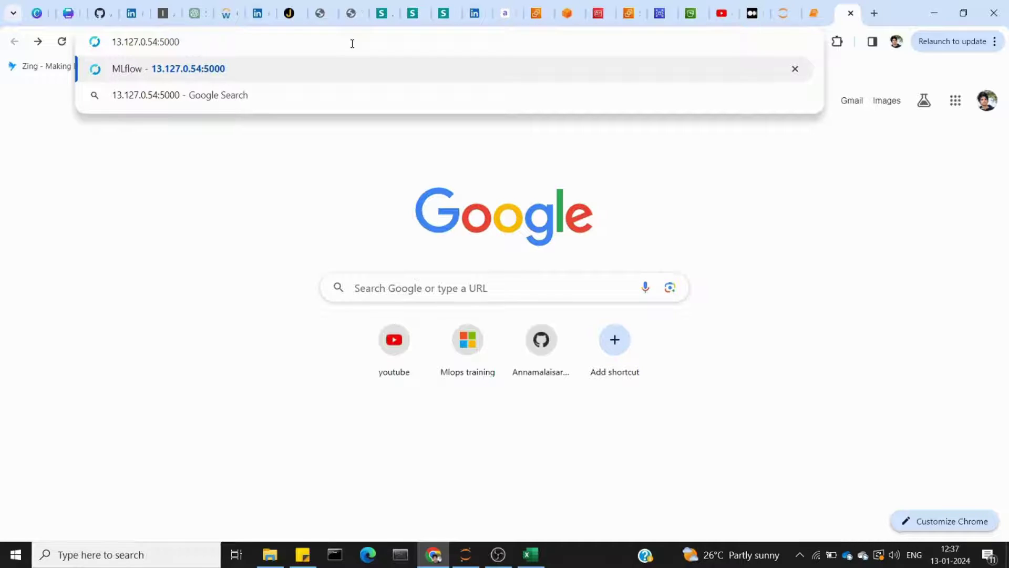
{"action": "key", "text": "Return"}
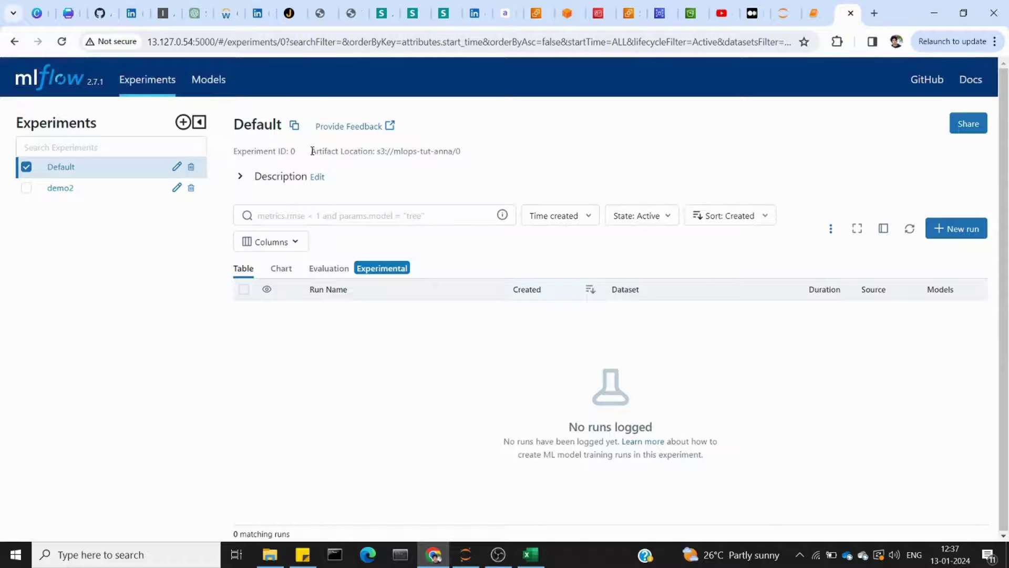
- Highlight the Default experiment's S3 artifact location path
{"action": "triple_click", "coordinate": [373, 152]}
{"action": "left_click", "coordinate": [463, 157]}
{"action": "left_click_drag", "start_coordinate": [313, 151], "coordinate": [518, 158]}
{"action": "left_click", "coordinate": [425, 171]}
- Inspect demo2's first myrun: solver and multi_class parameters, accuracy 1, then return to Experiments
{"action": "left_click", "coordinate": [55, 194]}
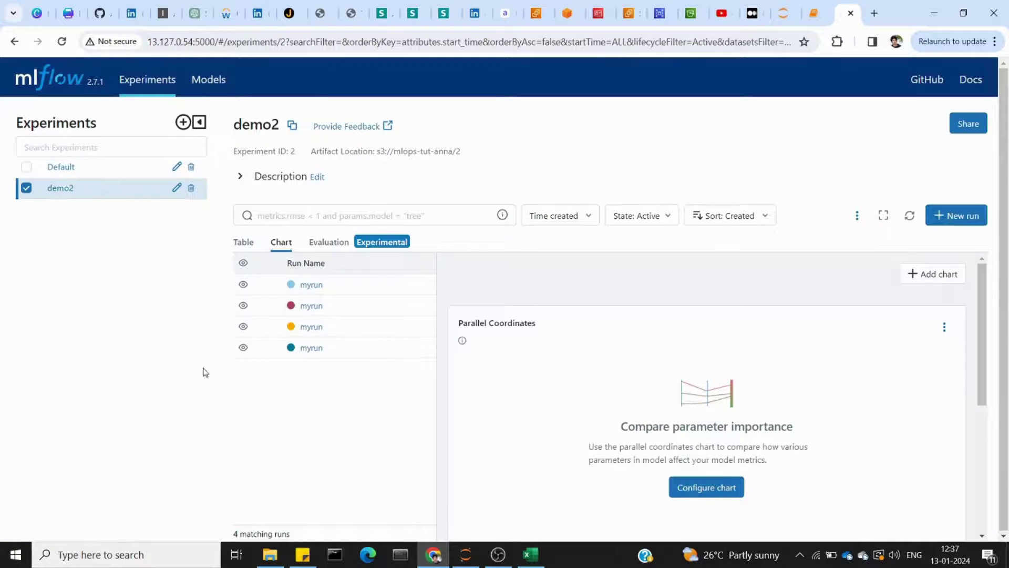
{"action": "left_click", "coordinate": [313, 285]}
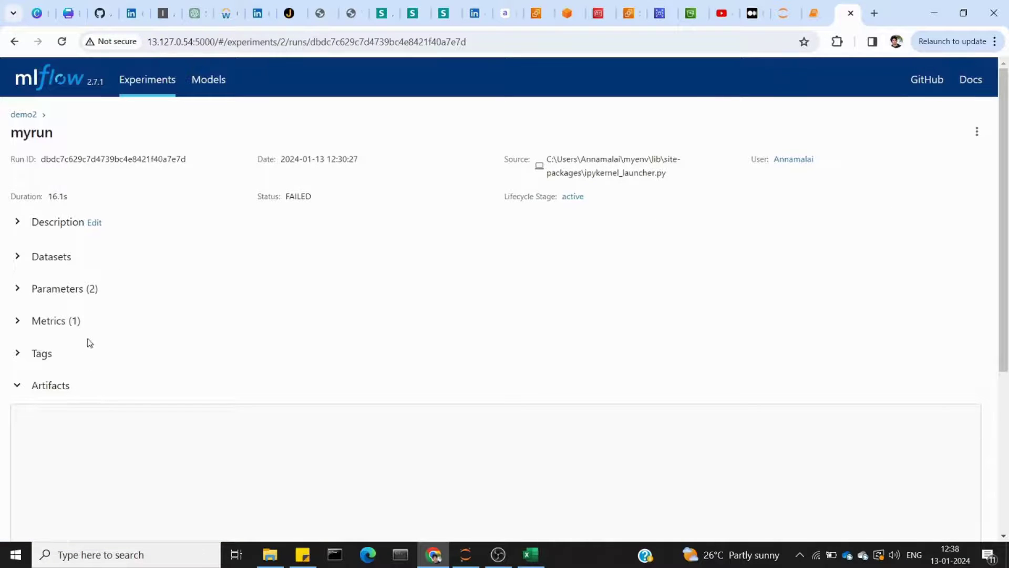
{"action": "left_click", "coordinate": [79, 287]}
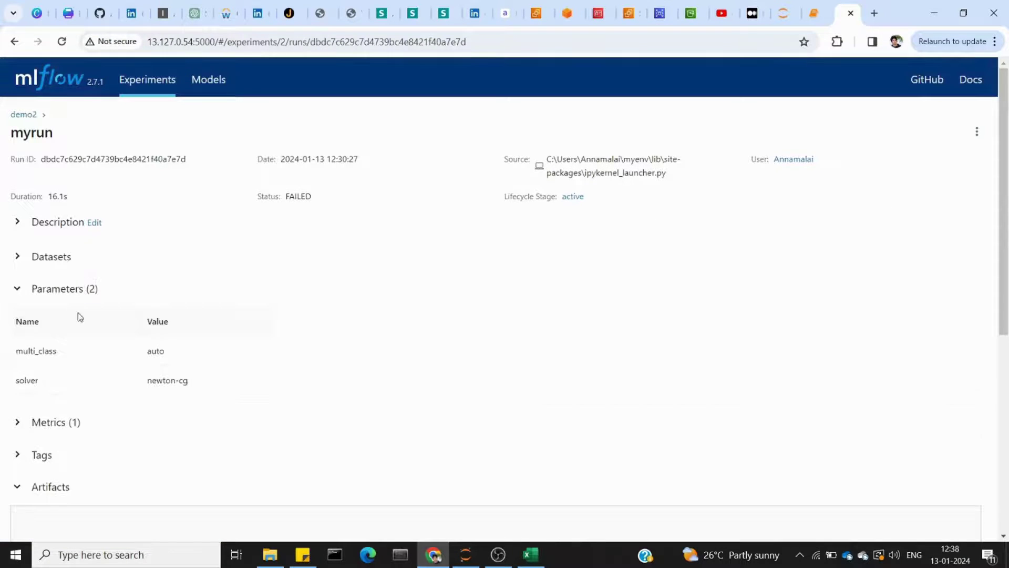
{"action": "left_click", "coordinate": [59, 423]}
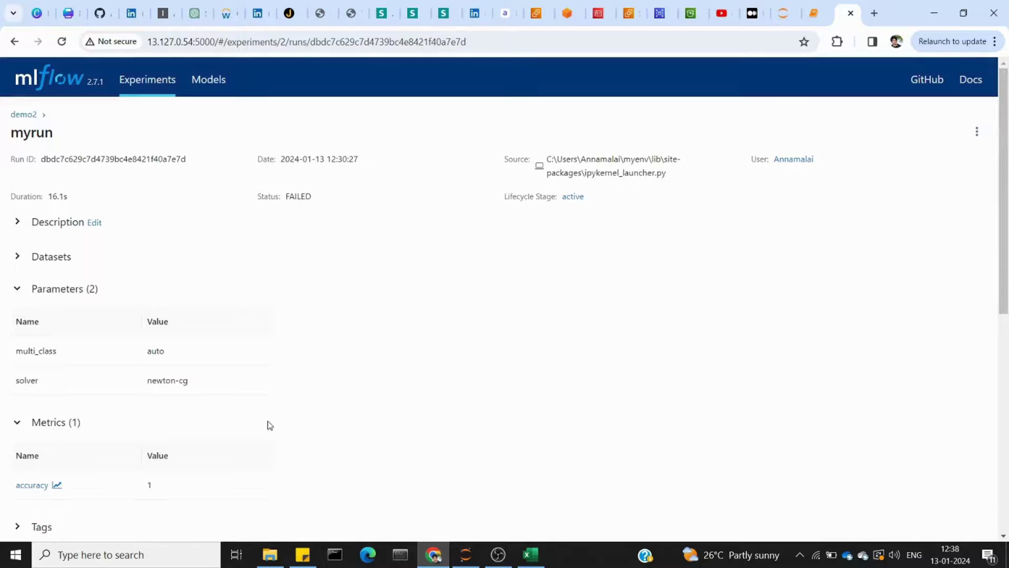
{"action": "scroll", "coordinate": [266, 421], "scroll_direction": "down", "scroll_amount": 1}
{"action": "scroll", "coordinate": [266, 421], "scroll_direction": "up", "scroll_amount": 1}
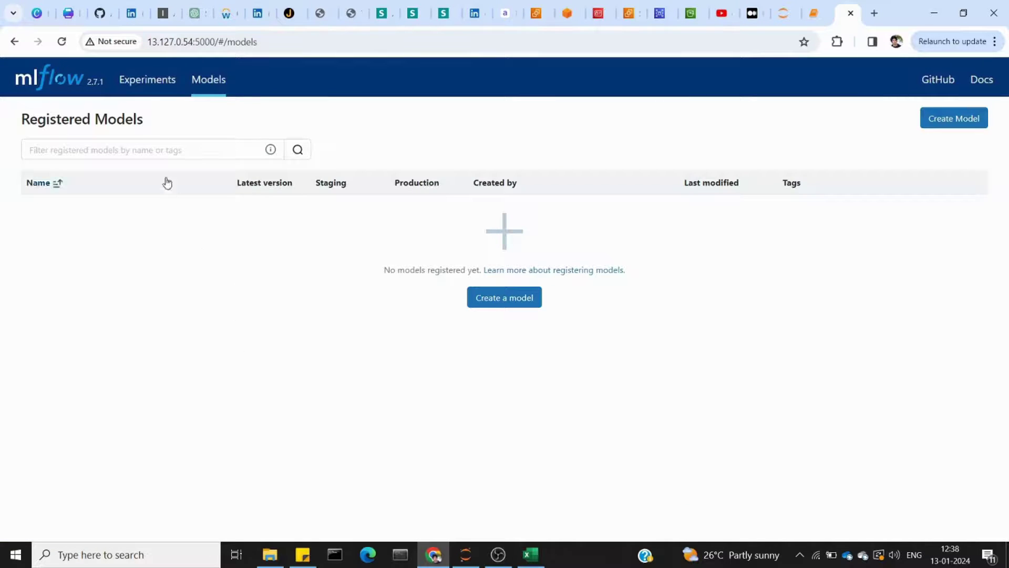
{"action": "left_click", "coordinate": [161, 89]}
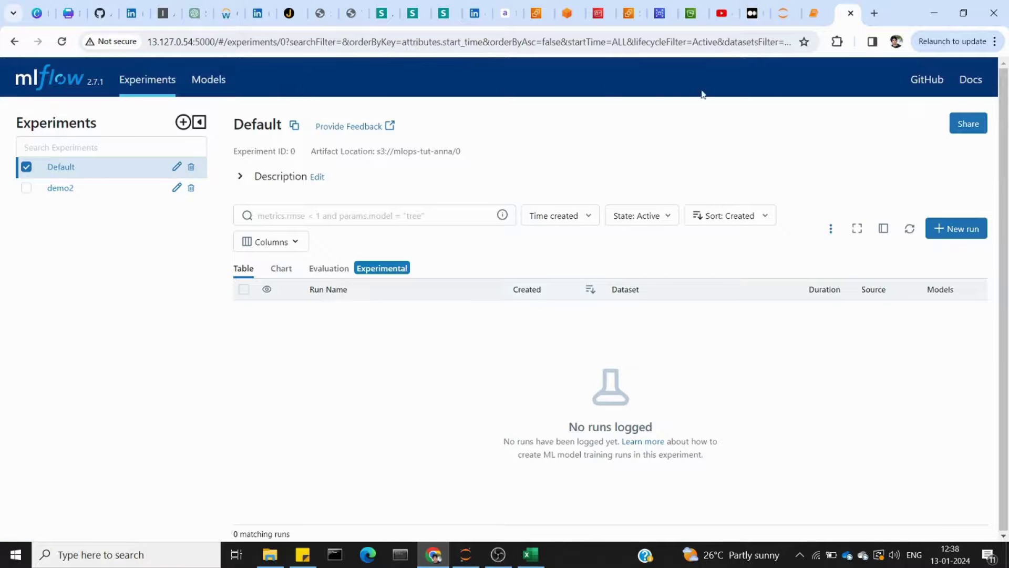
- Review the notebook's S3UploadFailedError traceback about the unrecognised AWS access key
{"action": "left_click", "coordinate": [808, 16]}
{"action": "scroll", "coordinate": [404, 336], "scroll_direction": "up", "scroll_amount": 3}
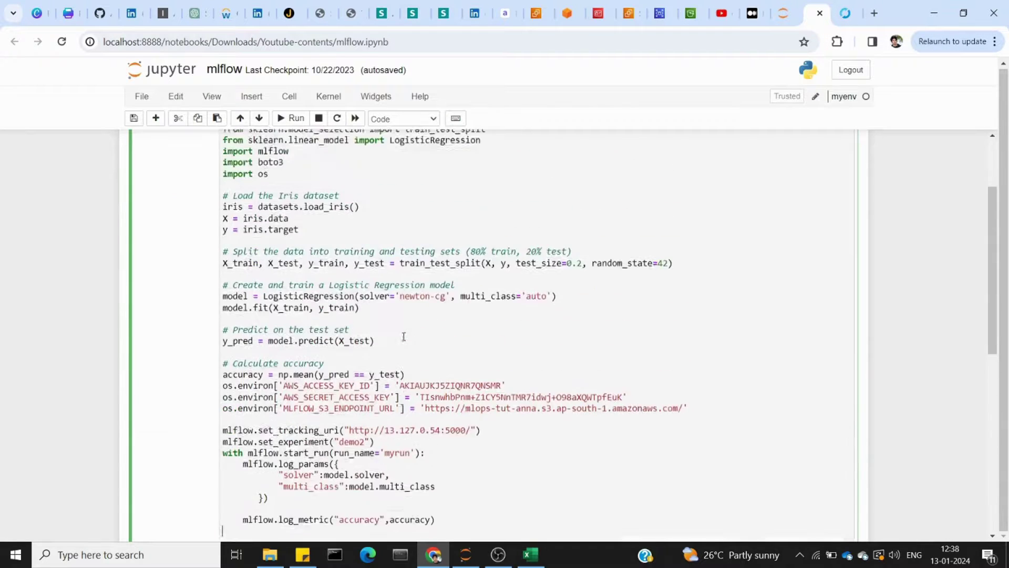
{"action": "scroll", "coordinate": [403, 336], "scroll_direction": "up", "scroll_amount": 1}
{"action": "scroll", "coordinate": [402, 336], "scroll_direction": "down", "scroll_amount": 2}
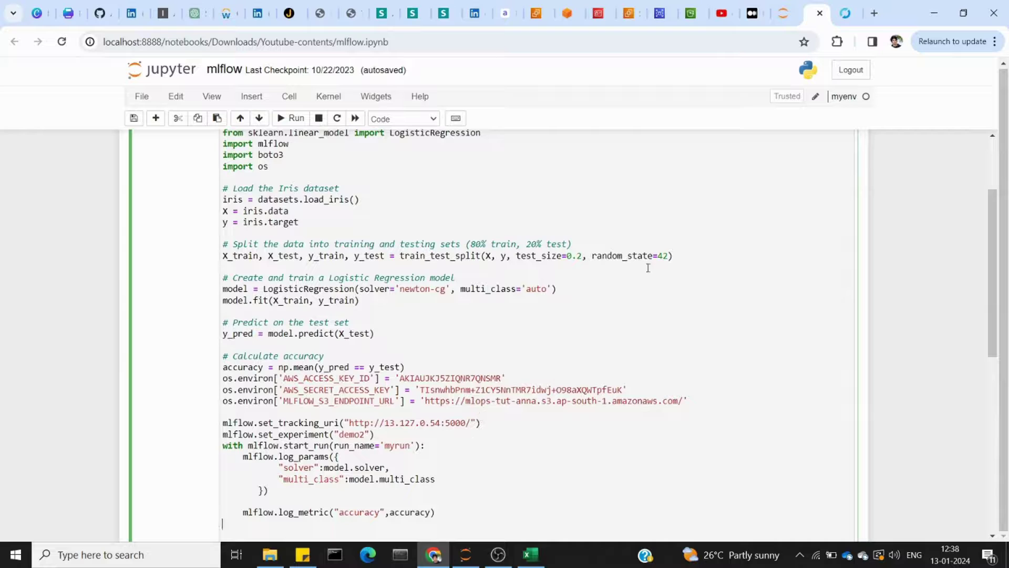
{"action": "left_click", "coordinate": [845, 14]}
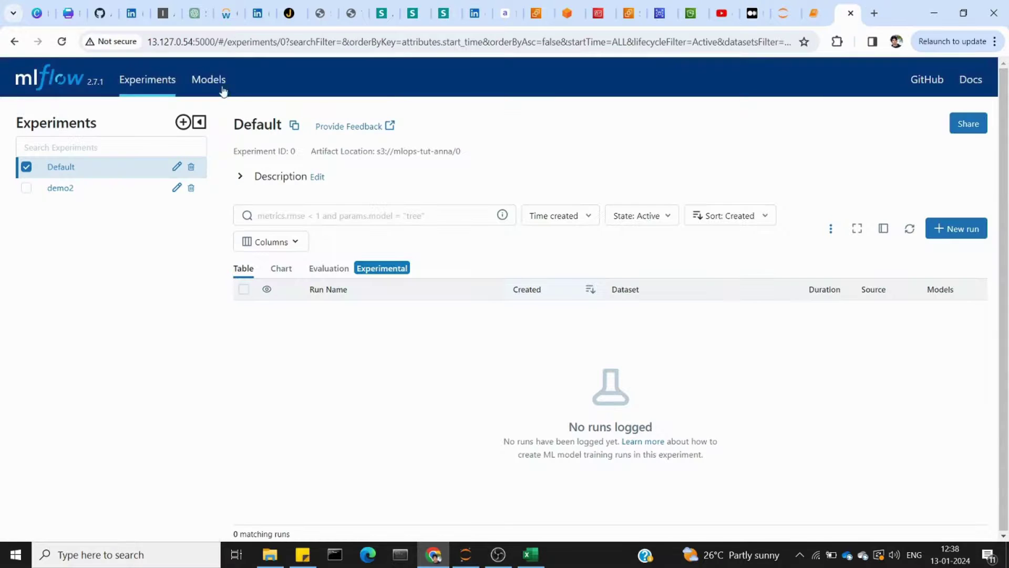
{"action": "left_click", "coordinate": [845, 14]}
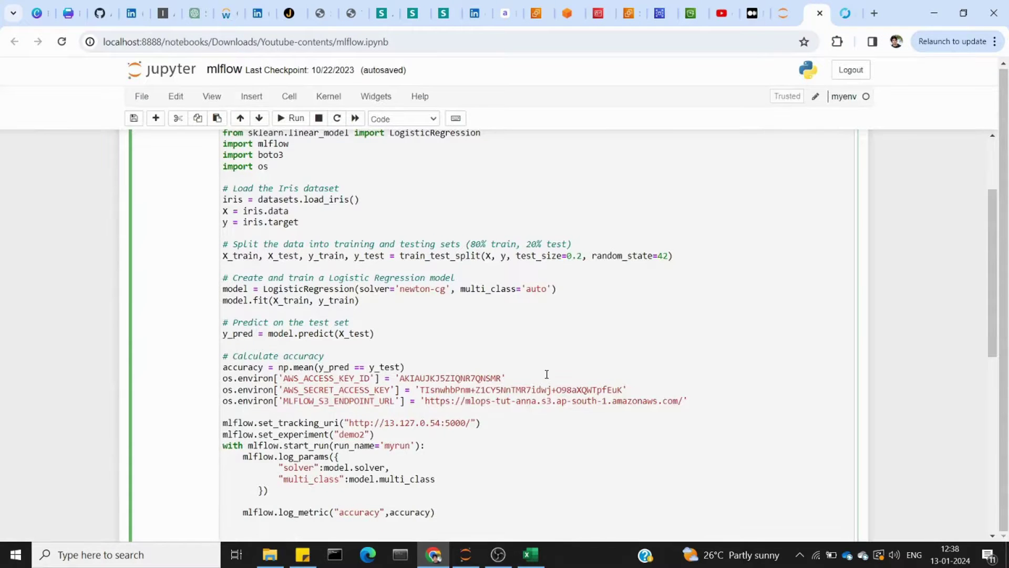
{"action": "scroll", "coordinate": [488, 378], "scroll_direction": "down", "scroll_amount": 2}
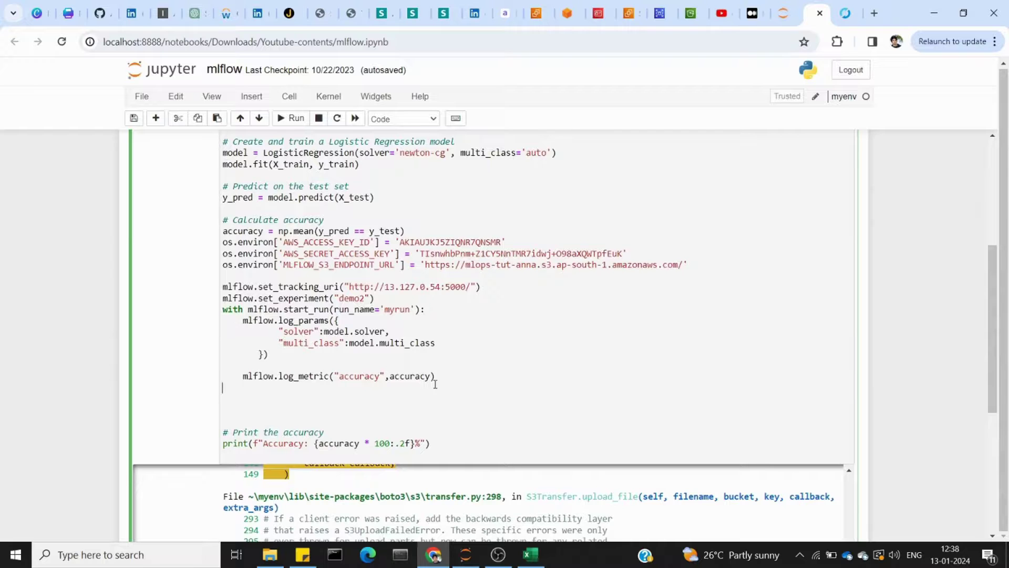
{"action": "scroll", "coordinate": [435, 384], "scroll_direction": "down", "scroll_amount": 3}
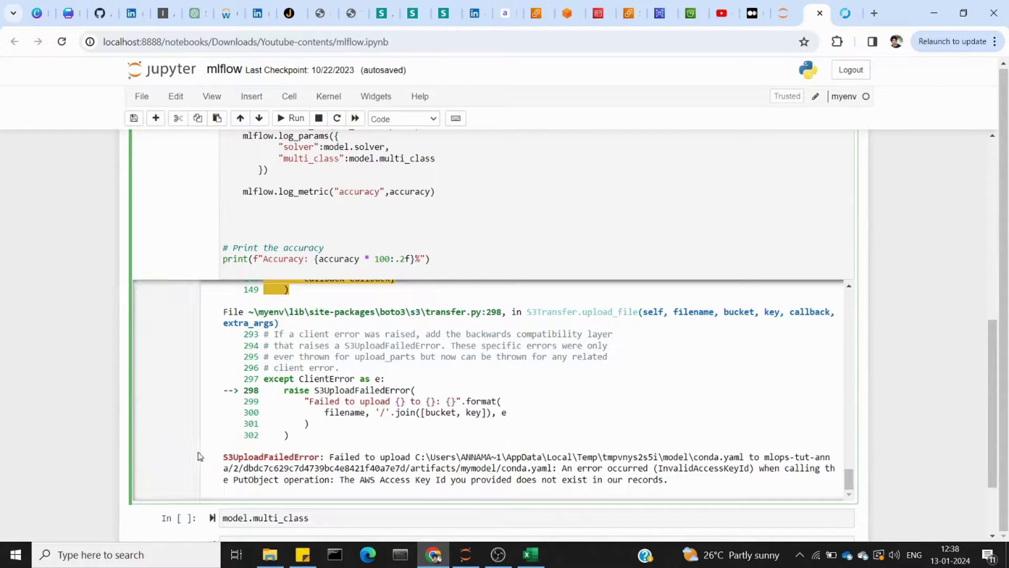
{"action": "left_click_drag", "start_coordinate": [222, 456], "coordinate": [669, 506]}
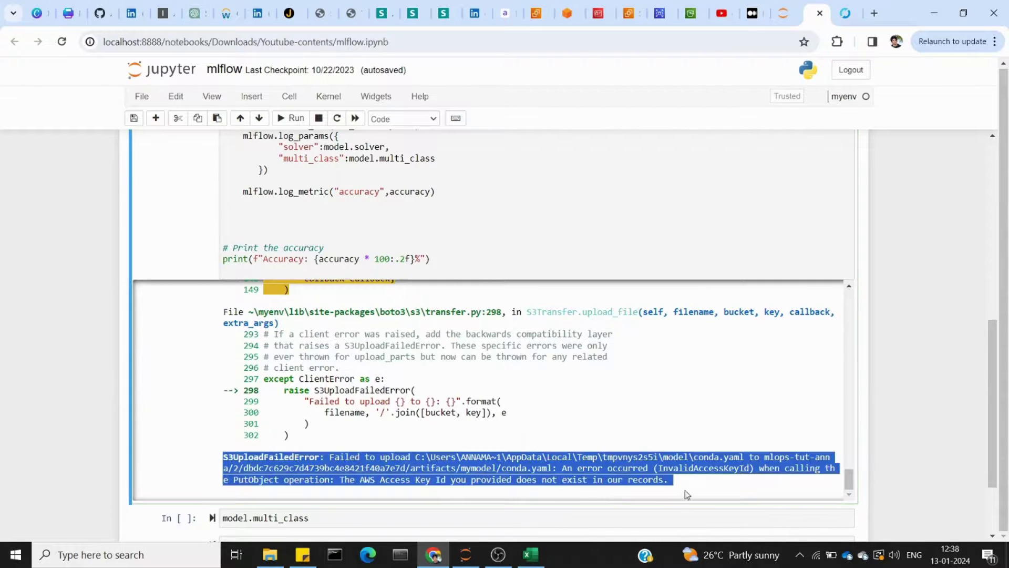
{"action": "left_click", "coordinate": [685, 485]}
{"action": "scroll", "coordinate": [685, 486], "scroll_direction": "up", "scroll_amount": 3}
{"action": "scroll", "coordinate": [686, 486], "scroll_direction": "up", "scroll_amount": 2}
{"action": "scroll", "coordinate": [610, 249], "scroll_direction": "up", "scroll_amount": 3}
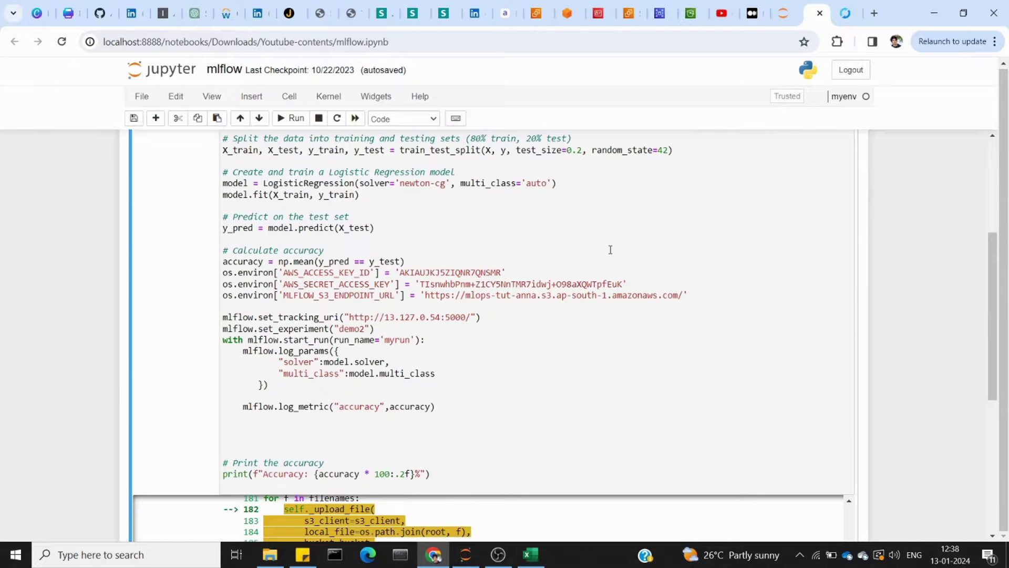
{"action": "scroll", "coordinate": [610, 250], "scroll_direction": "up", "scroll_amount": 3}
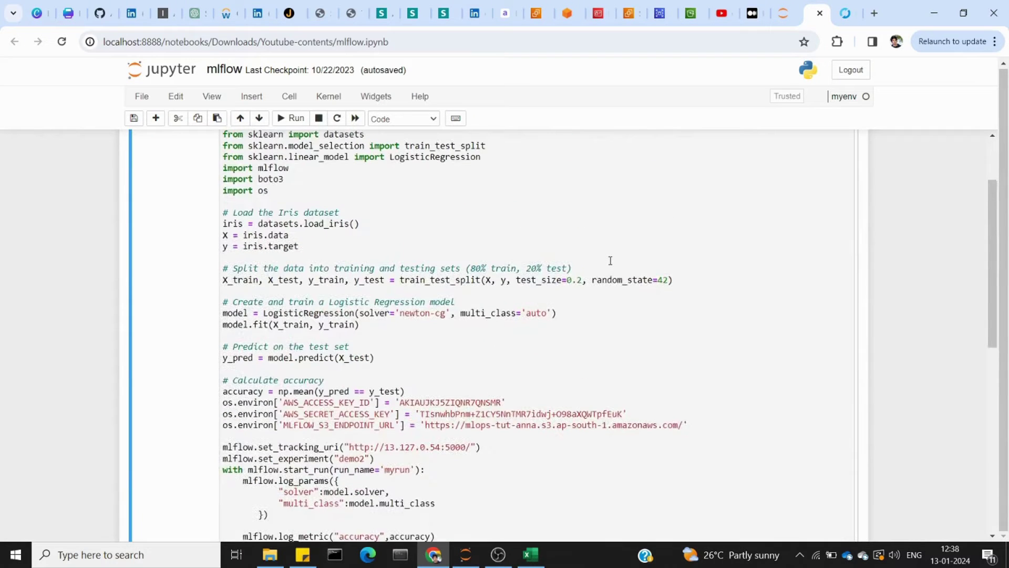
{"action": "left_click", "coordinate": [398, 229]}
- Glance at the PostgreSQL/S3 mlflow server command in Sticky Notes, then bring MLflow back
{"action": "left_click", "coordinate": [847, 13]}
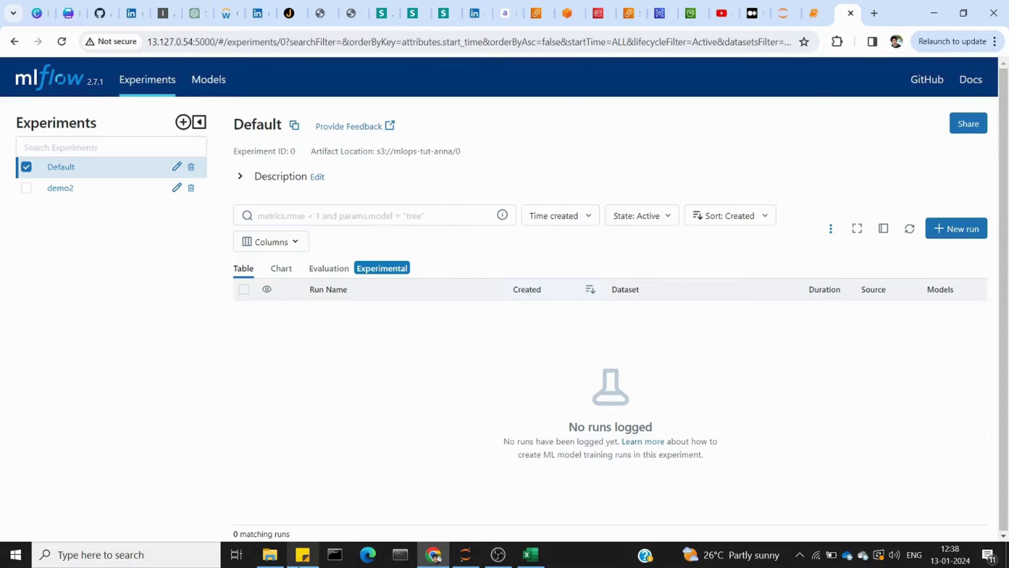
{"action": "left_click", "coordinate": [303, 554]}
{"action": "left_click", "coordinate": [605, 337]}
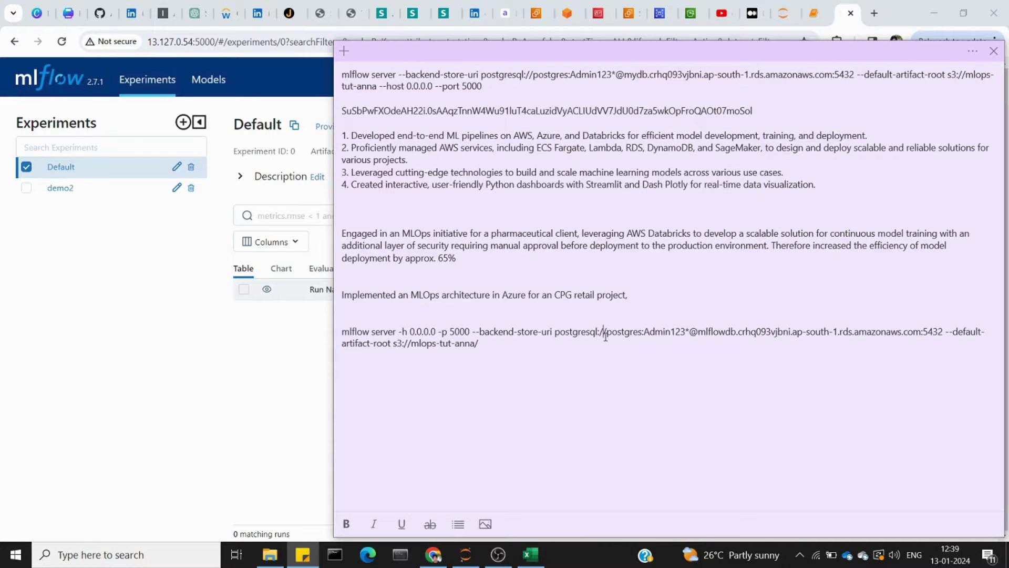
{"action": "left_click", "coordinate": [256, 383]}
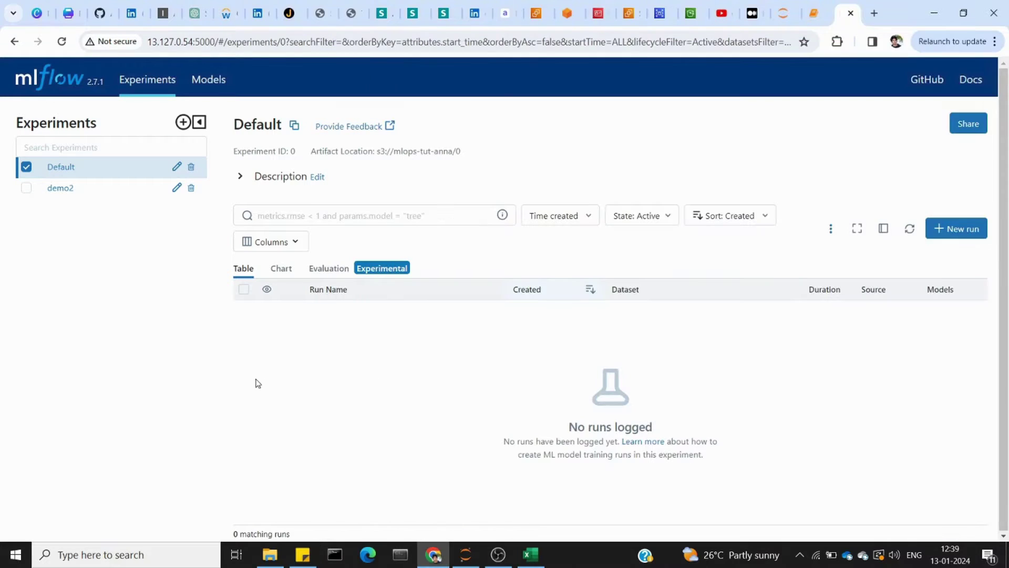